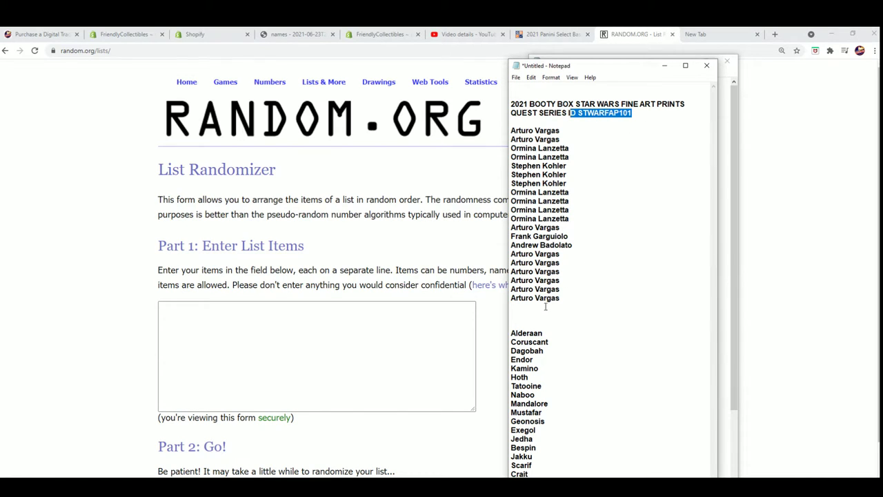
# Select the twenty buyer name lines in the untitled Notepad notes and copy them
pyautogui.click(512, 131)
pyautogui.hotkey('shift', 'Down')
pyautogui.hotkey('shift', 'Down')
pyautogui.hotkey('shift', 'Down')
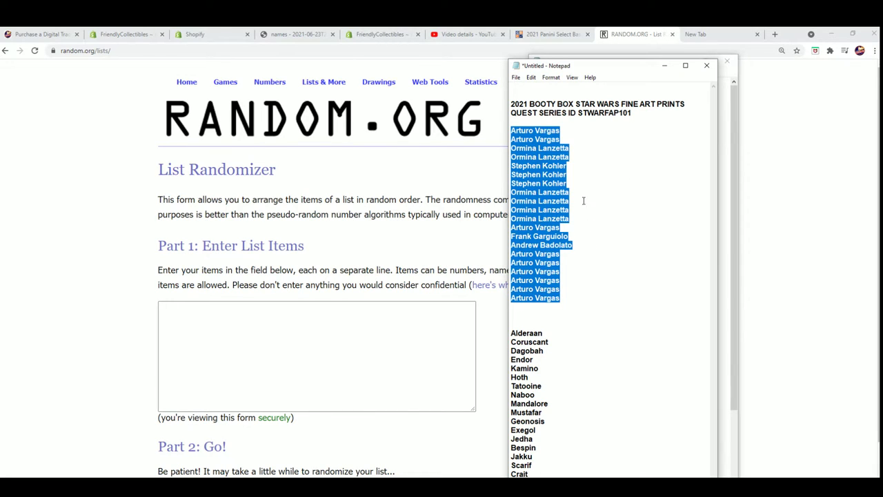
pyautogui.click(510, 130)
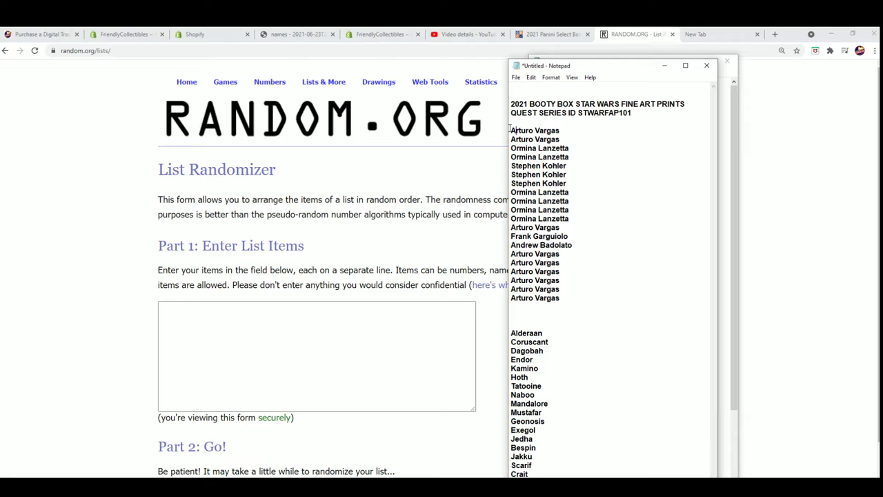
pyautogui.moveTo(511, 130)
pyautogui.mouseDown()
pyautogui.moveTo(568, 156)
pyautogui.moveTo(560, 281)
pyautogui.moveTo(568, 297)
pyautogui.mouseUp()
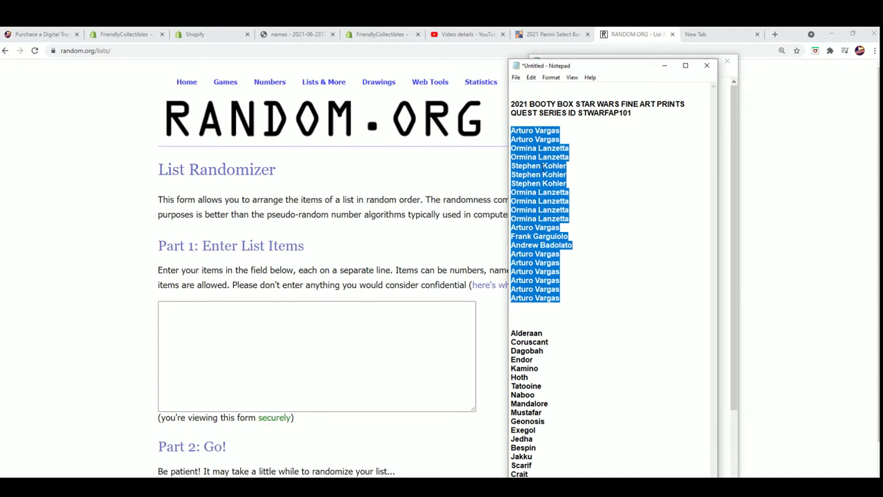
pyautogui.rightClick(542, 204)
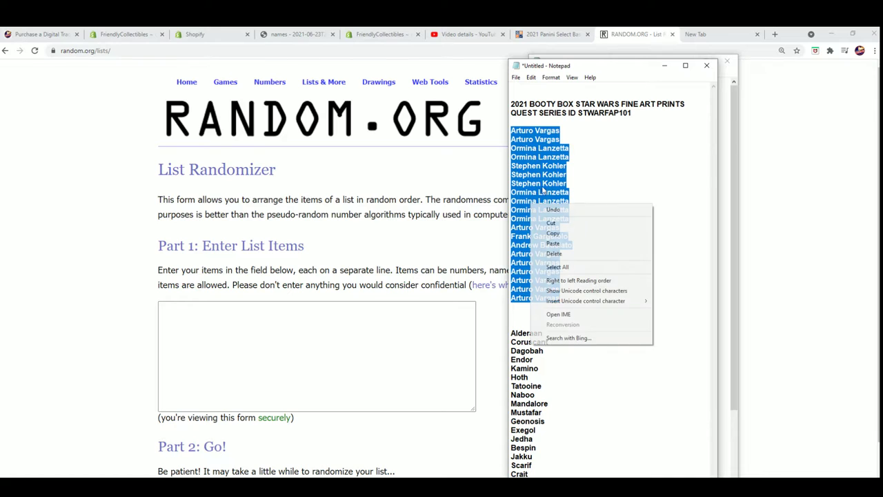
pyautogui.click(519, 131)
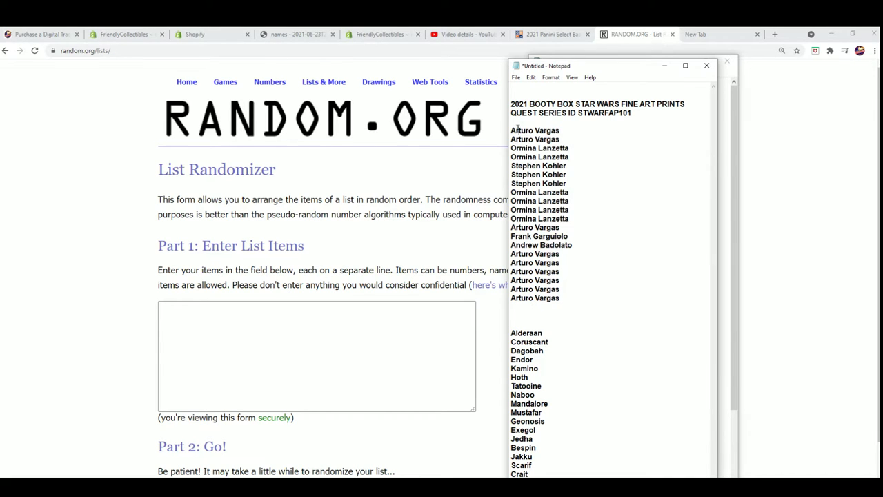
pyautogui.moveTo(512, 131)
pyautogui.mouseDown()
pyautogui.moveTo(560, 286)
pyautogui.moveTo(574, 297)
pyautogui.mouseUp()
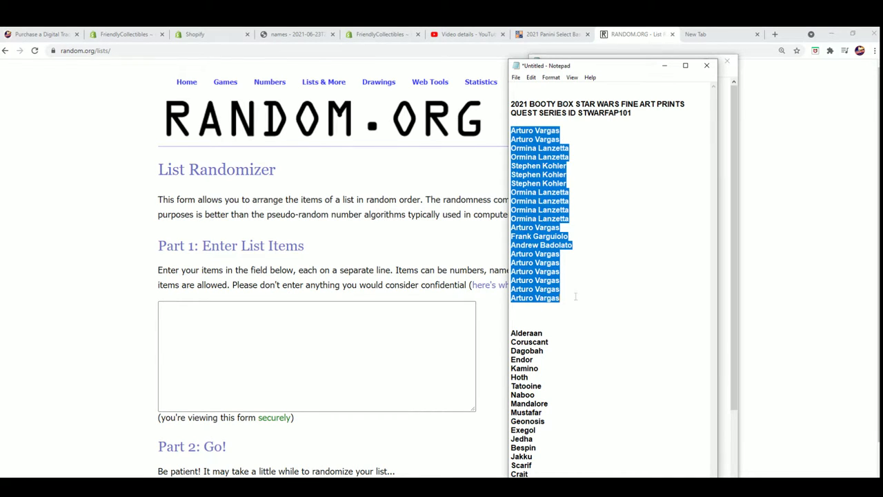
pyautogui.rightClick(545, 181)
pyautogui.click(593, 210)
# Copy lines 1–60 from the STAR WARS FINE ART PRINTS notes into the List Randomizer field
pyautogui.click(664, 65)
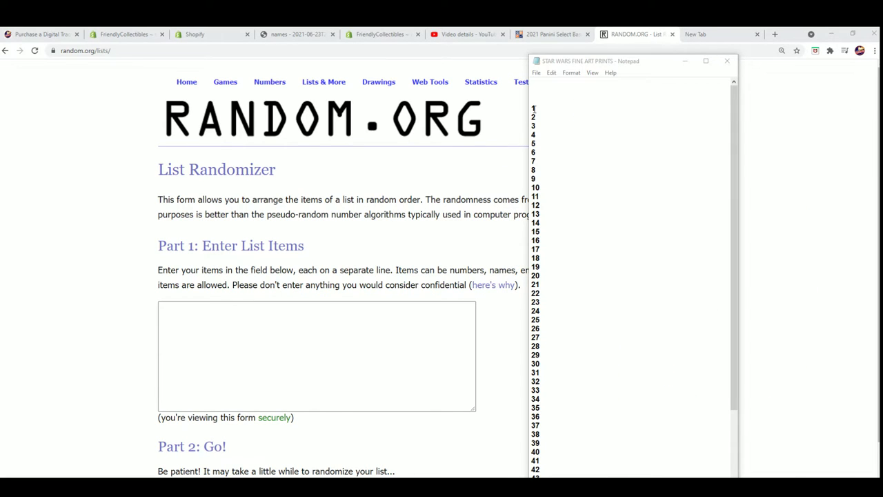
pyautogui.moveTo(533, 108)
pyautogui.mouseDown()
pyautogui.moveTo(582, 399)
pyautogui.moveTo(581, 478)
pyautogui.mouseUp()
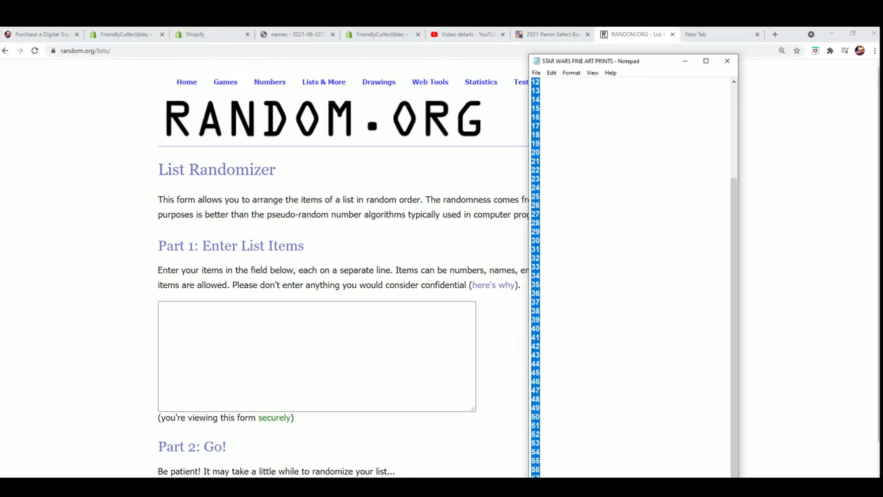
pyautogui.rightClick(538, 357)
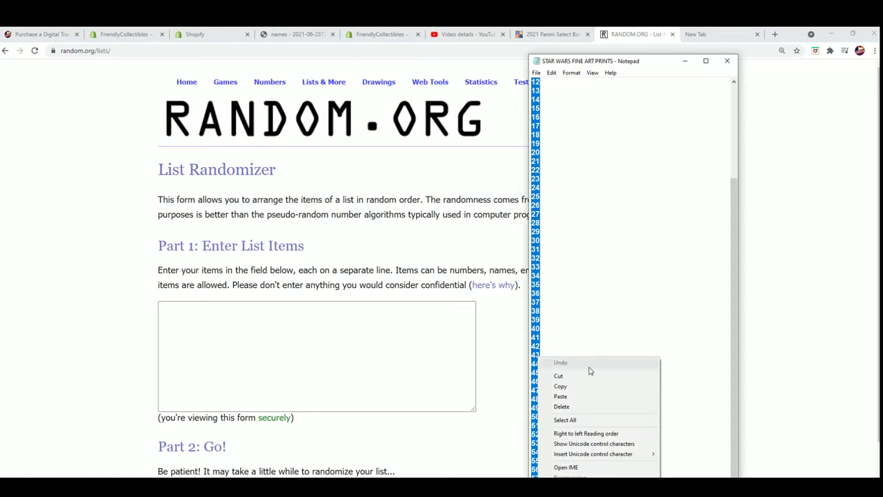
pyautogui.click(558, 387)
pyautogui.click(175, 309)
pyautogui.rightClick(176, 309)
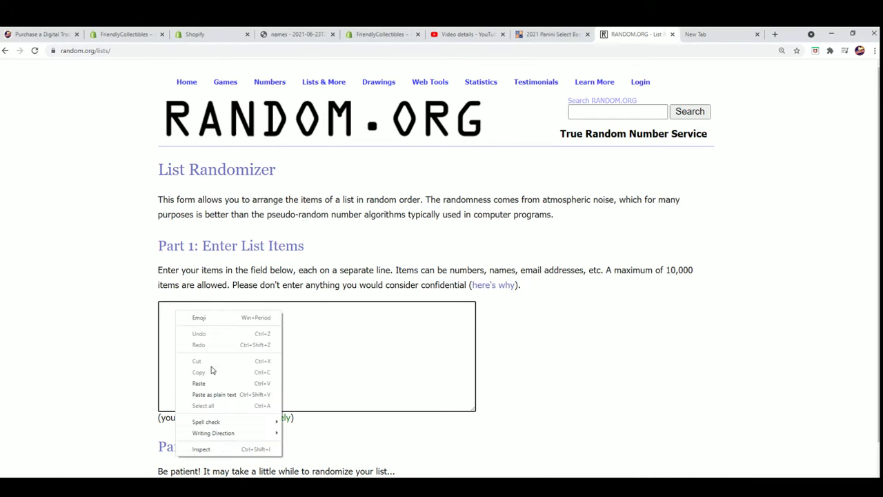
pyautogui.click(214, 383)
# Randomize the 1–60 list repeatedly until it begins 33, 16, 55
pyautogui.scroll(-1, 239, 437)
pyautogui.click(174, 424)
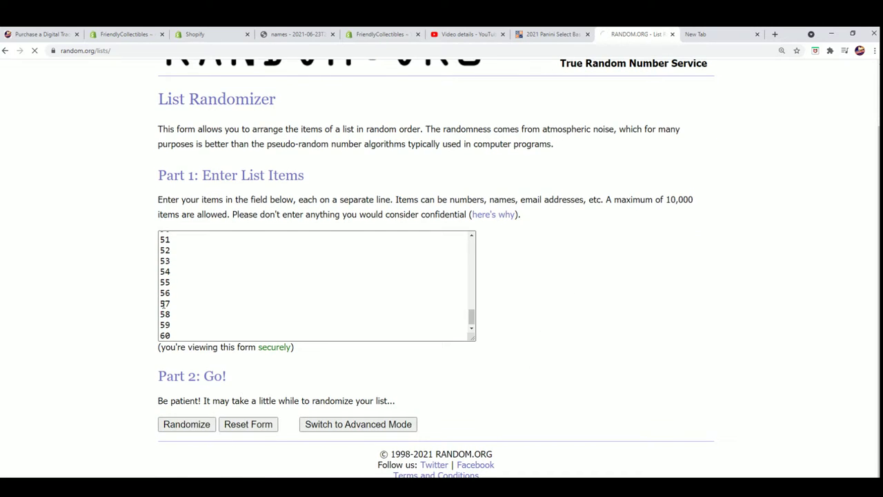
pyautogui.scroll(-5, 171, 450)
pyautogui.scroll(-2, 171, 442)
pyautogui.click(173, 426)
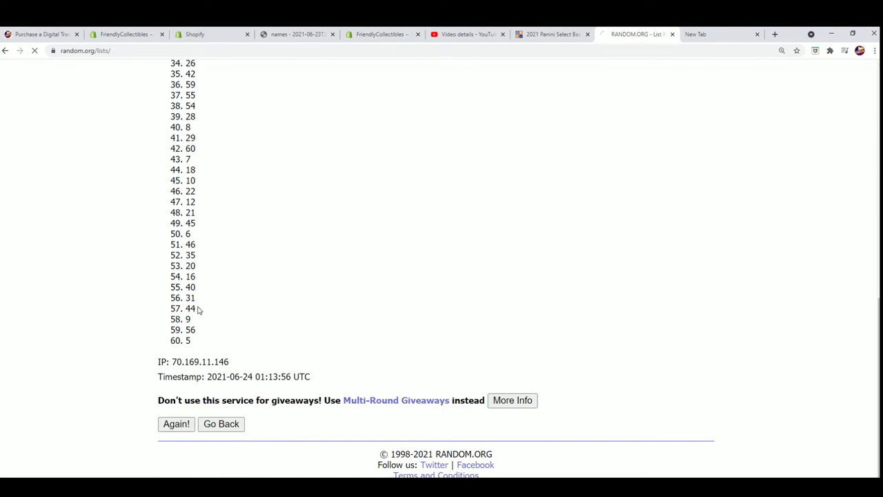
pyautogui.scroll(-2, 205, 436)
pyautogui.click(177, 450)
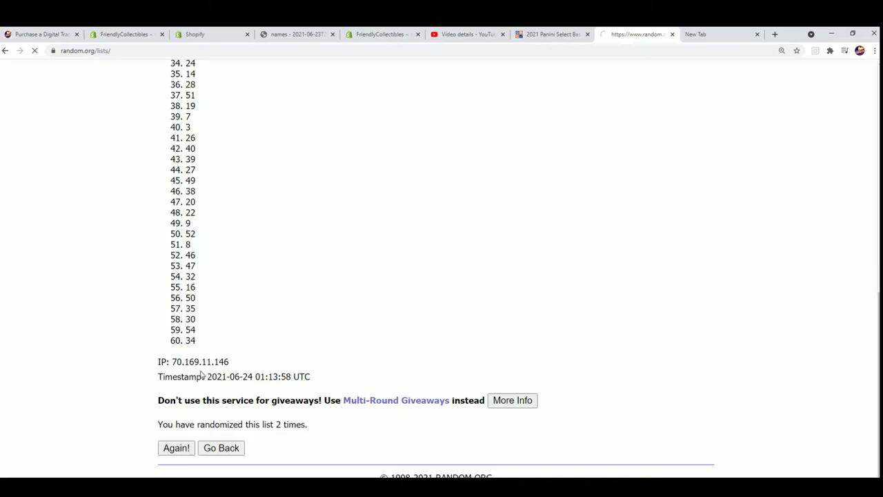
pyautogui.scroll(-6, 190, 432)
pyautogui.click(168, 428)
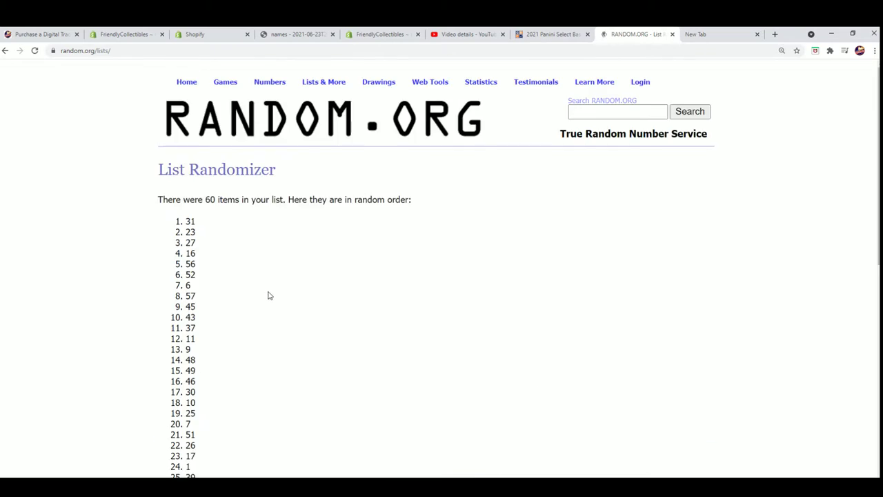
pyautogui.scroll(-6, 268, 296)
pyautogui.click(176, 426)
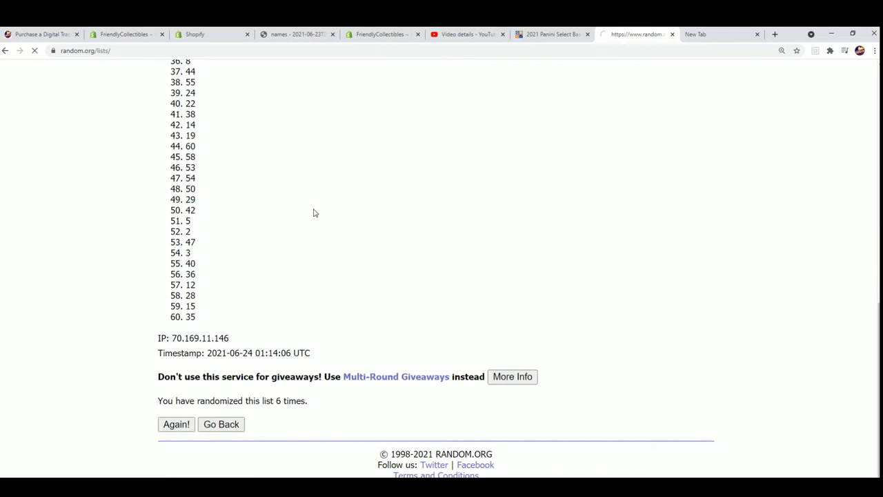
pyautogui.moveTo(227, 222); pyautogui.dragTo(158, 218)
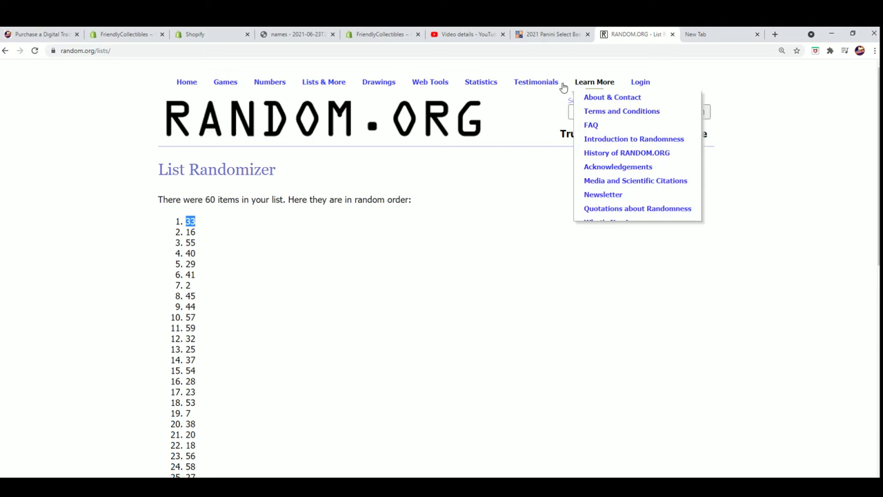
pyautogui.hotkey('alt', 'Tab')
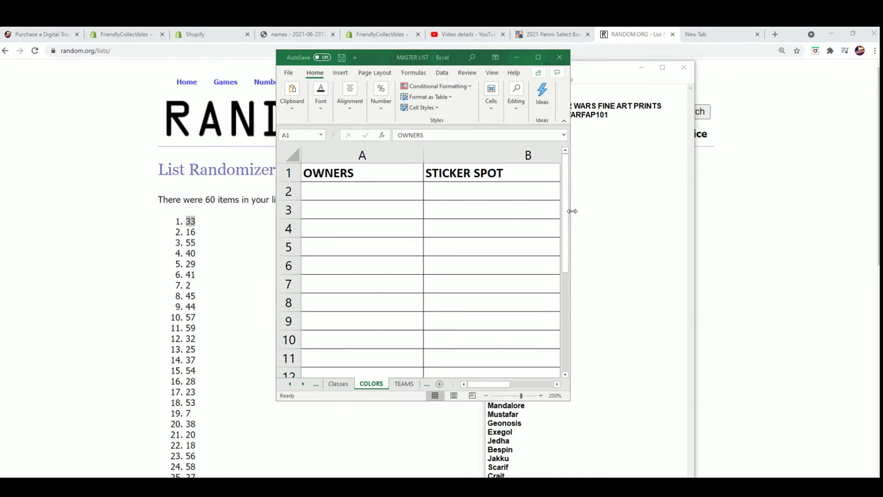
# Widen the MASTER LIST window to show columns C–D, stretch it to full height, and select A2
pyautogui.moveTo(570, 217); pyautogui.dragTo(787, 205)
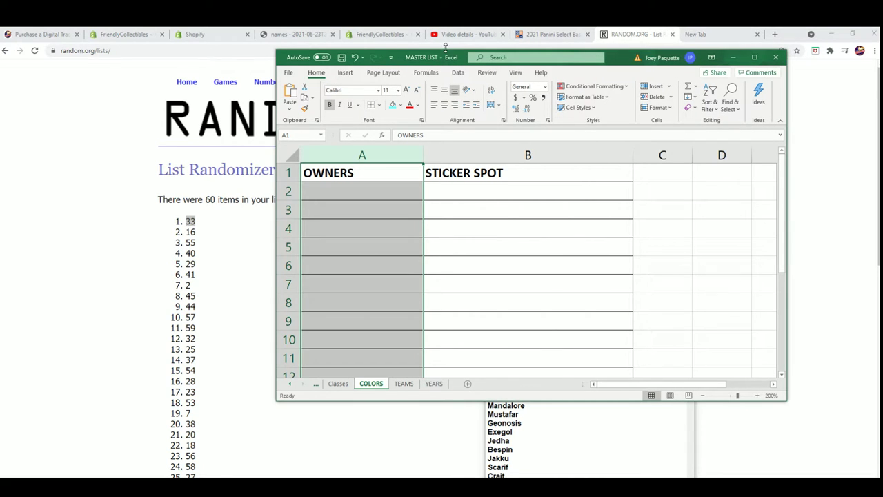
pyautogui.moveTo(445, 49); pyautogui.dragTo(445, 28)
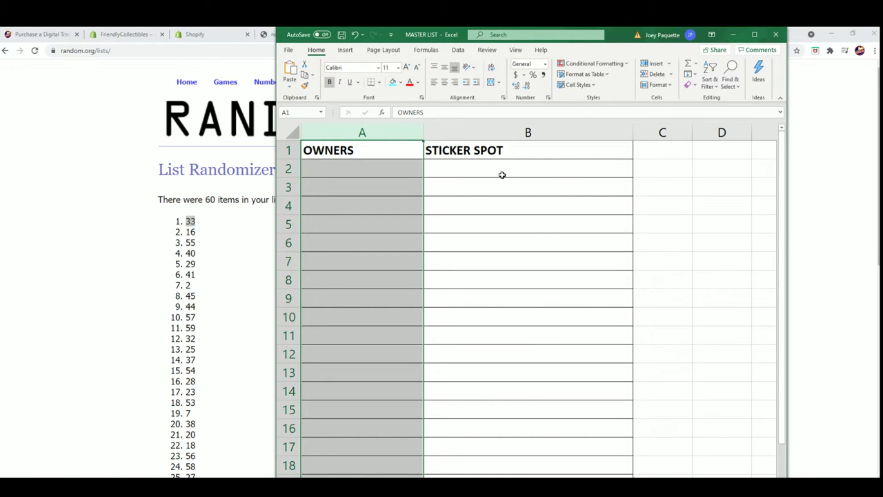
pyautogui.click(353, 178)
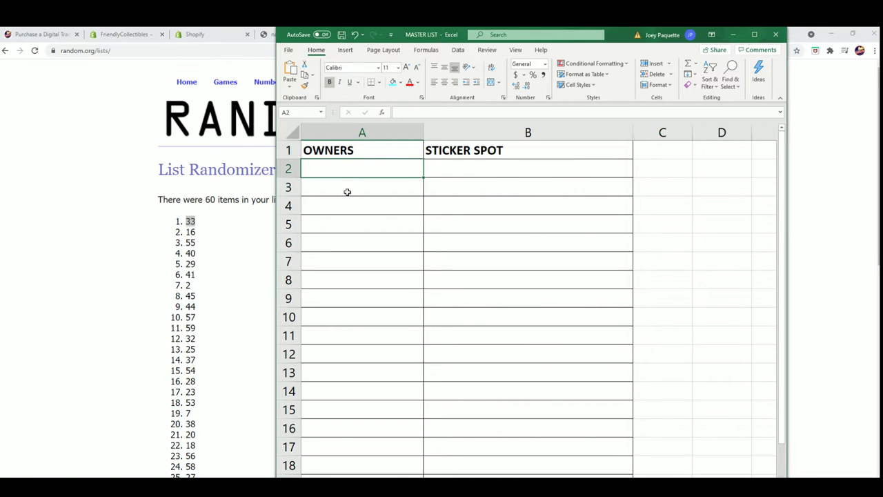
# Copy the twenty buyer names and paste them into a blank List Randomizer form
pyautogui.click(738, 34)
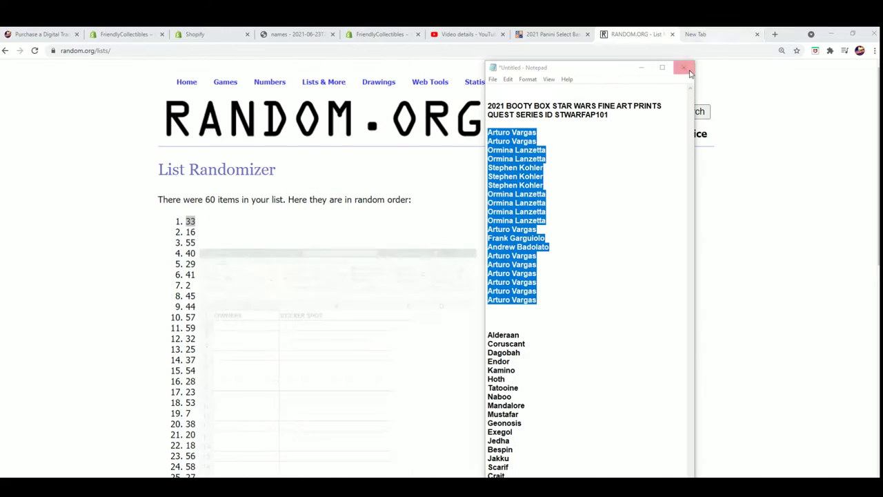
pyautogui.rightClick(520, 280)
pyautogui.click(542, 308)
pyautogui.click(278, 238)
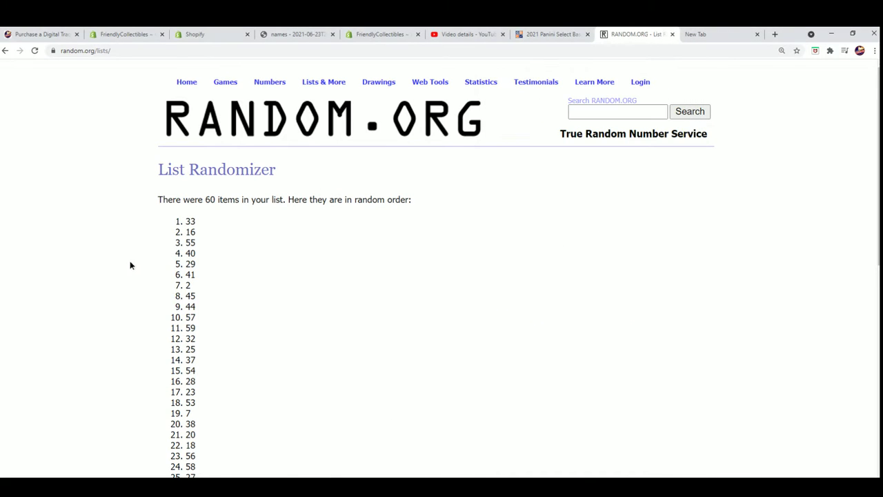
pyautogui.click(329, 97)
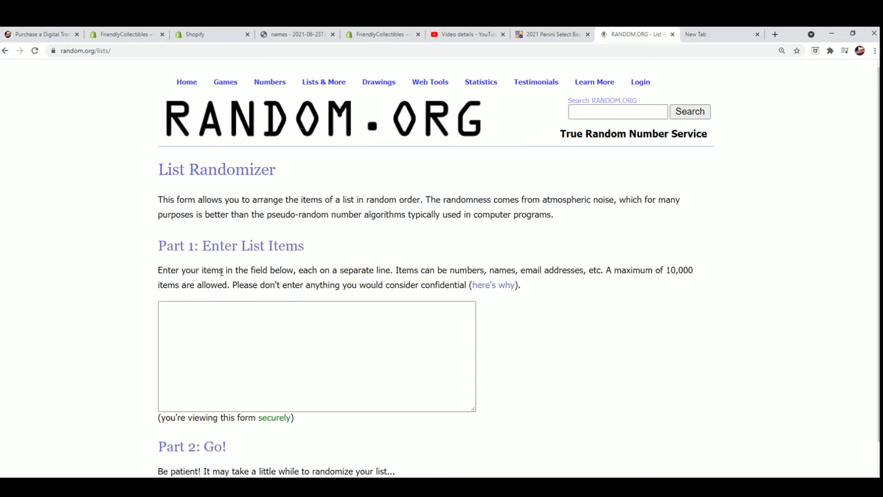
pyautogui.click(184, 309)
pyautogui.rightClick(183, 309)
pyautogui.click(221, 383)
# Shuffle the buyer names seven times and select the randomized list
pyautogui.scroll(-1, 546, 366)
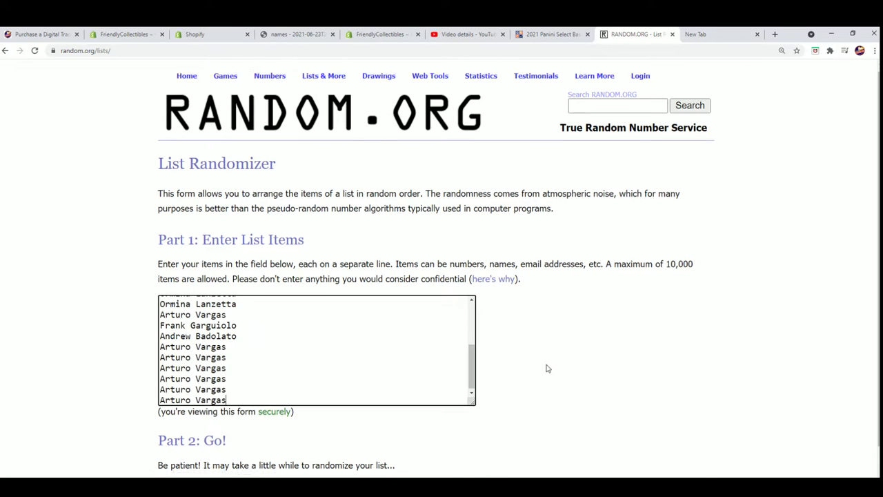
pyautogui.click(178, 429)
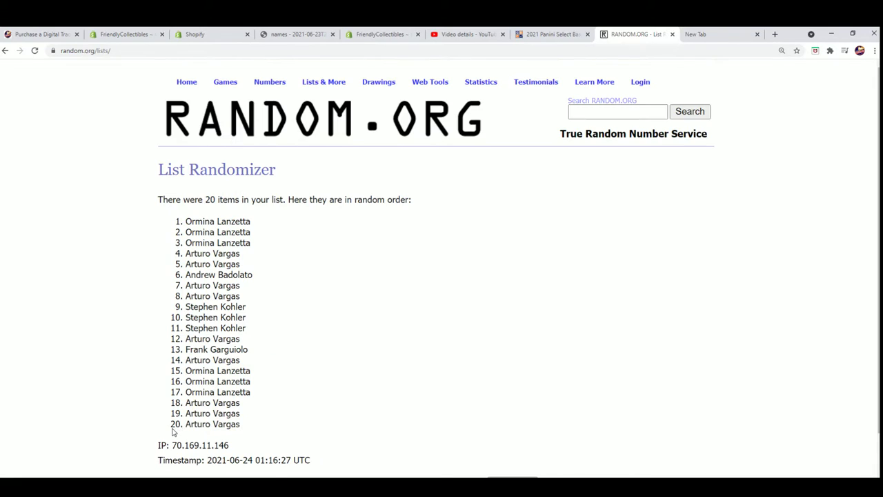
pyautogui.scroll(-2, 193, 393)
pyautogui.scroll(-2, 179, 407)
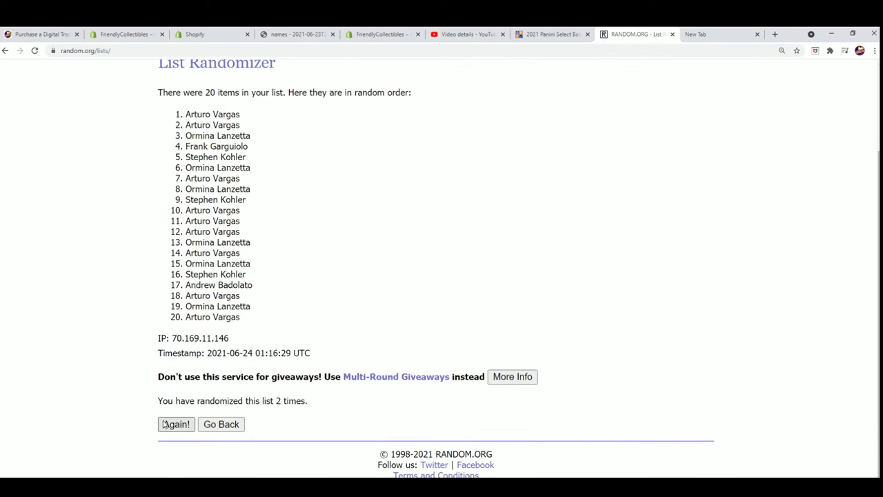
pyautogui.click(169, 424)
pyautogui.scroll(-2, 204, 389)
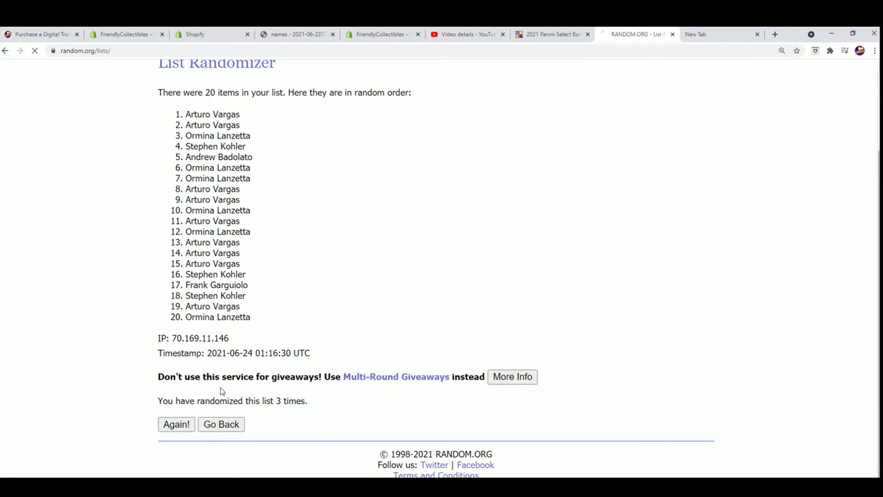
pyautogui.click(174, 424)
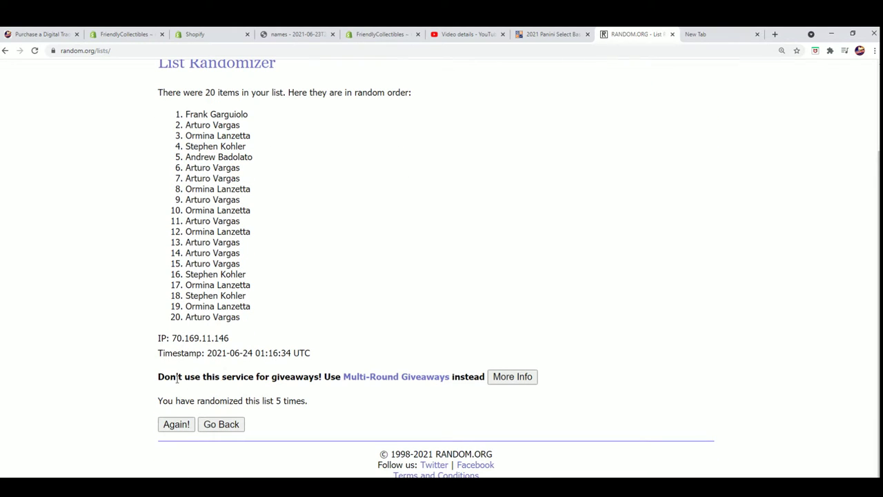
pyautogui.click(178, 424)
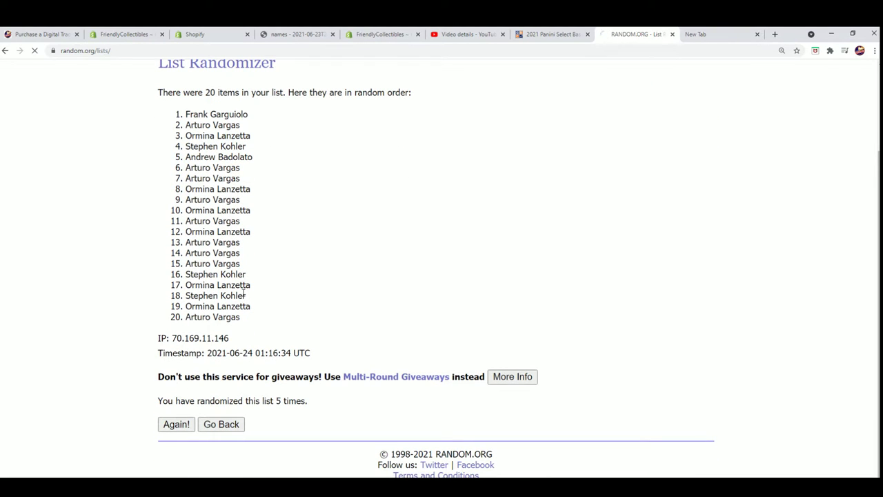
pyautogui.click(177, 424)
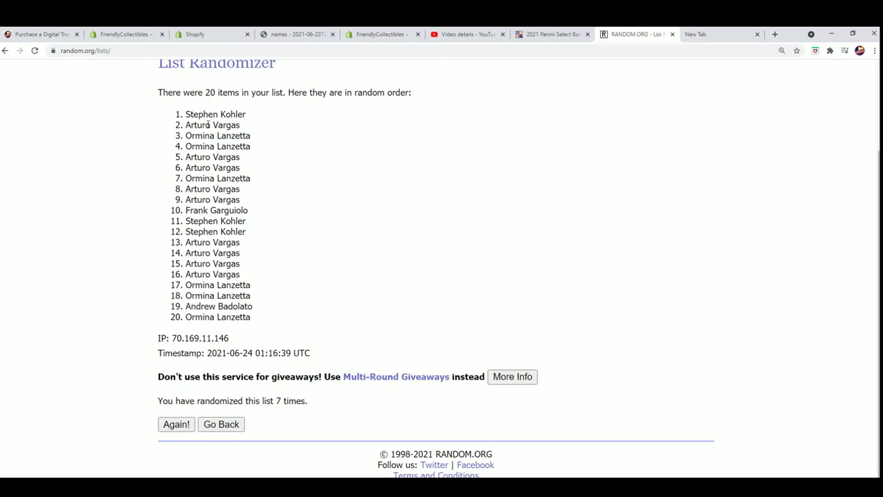
pyautogui.moveTo(184, 114); pyautogui.dragTo(276, 314)
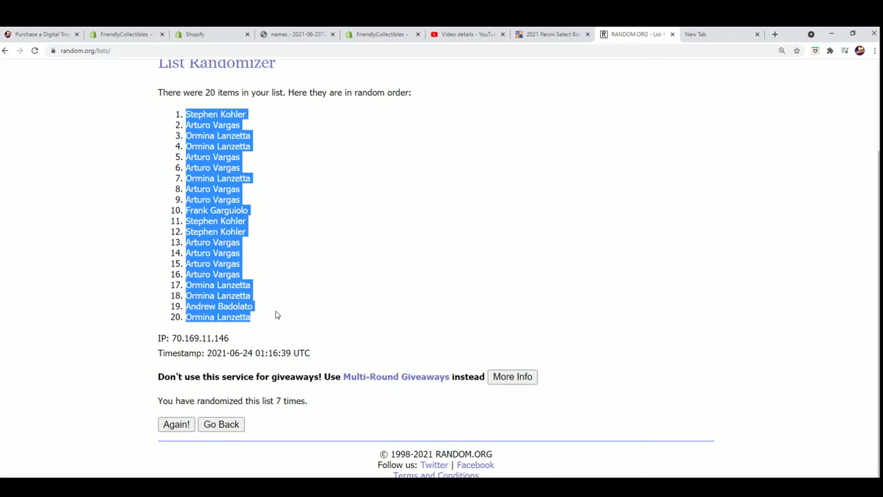
# Paste the shuffled buyer names as plain text into OWNERS rows 2–21, then select B2
pyautogui.rightClick(205, 205)
pyautogui.click(215, 211)
pyautogui.hotkey('alt', 'Tab')
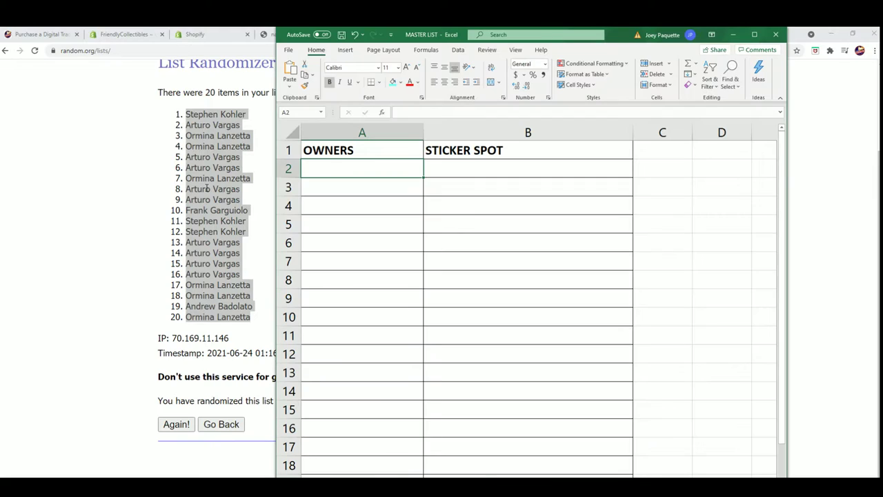
pyautogui.rightClick(321, 165)
pyautogui.click(342, 227)
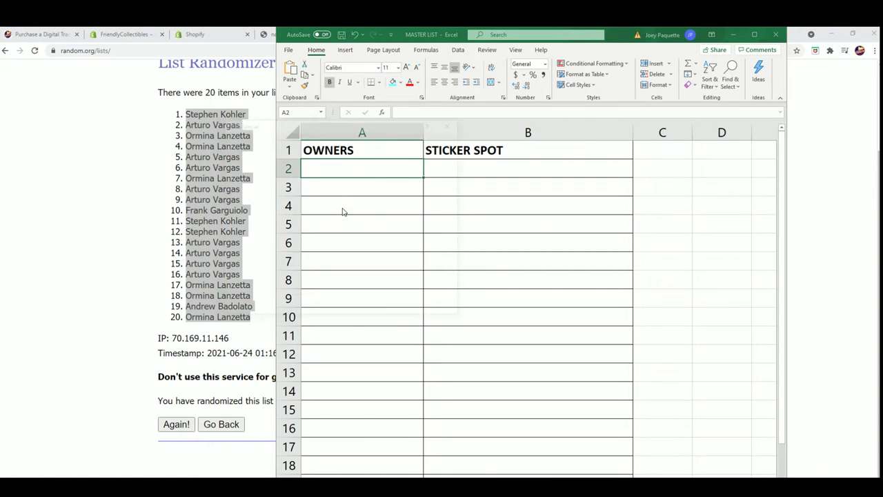
pyautogui.click(267, 176)
pyautogui.click(404, 310)
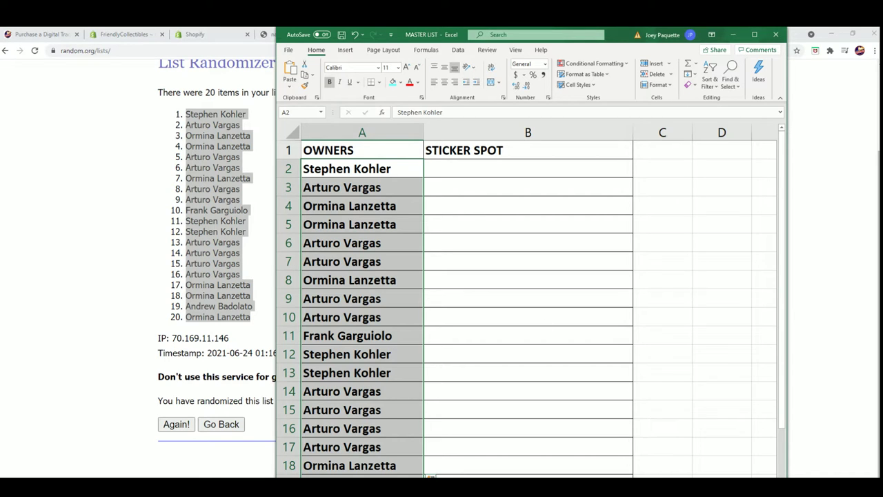
pyautogui.scroll(-1, 528, 300)
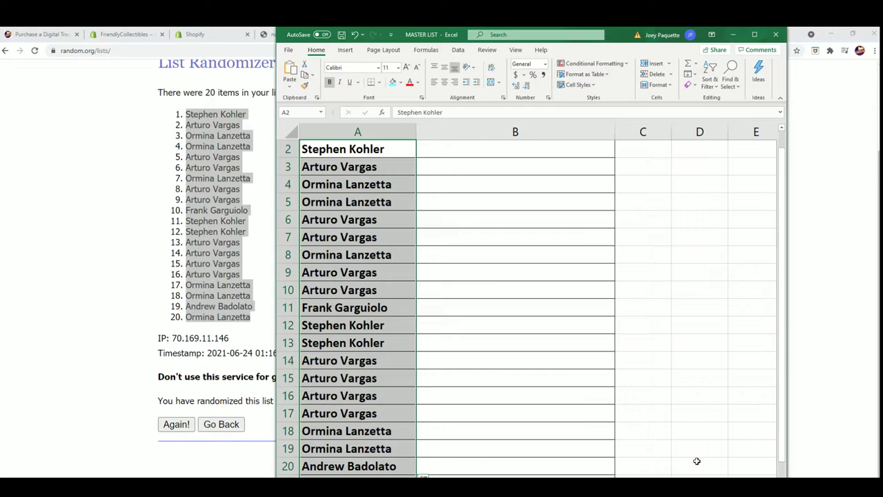
pyautogui.keyDown('ctrl'); pyautogui.scroll(-1, 605, 420); pyautogui.keyUp('ctrl')
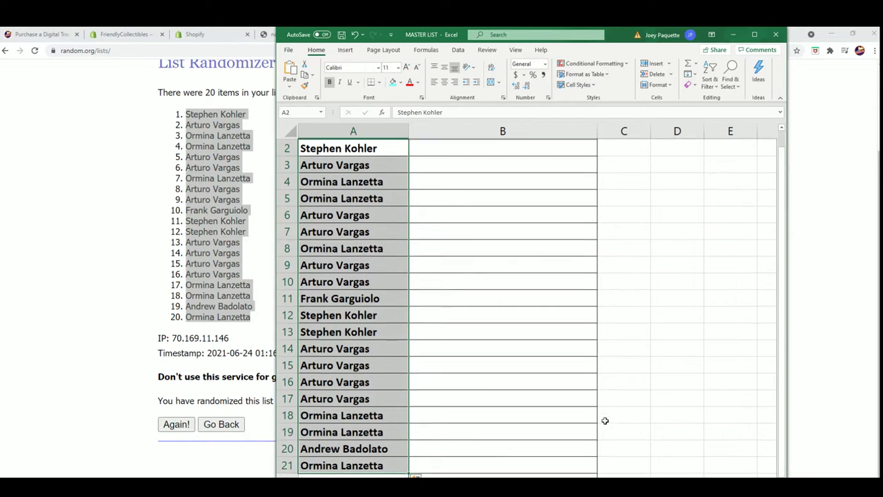
pyautogui.scroll(1, 605, 420)
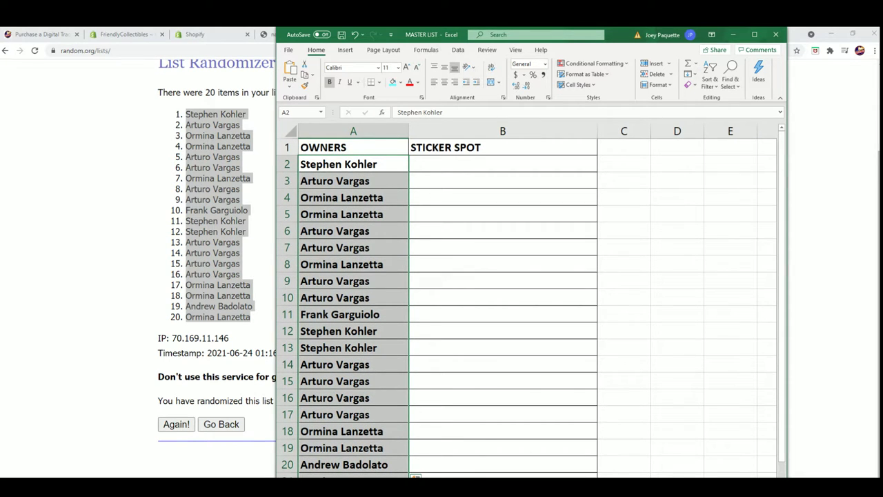
pyautogui.keyDown('ctrl'); pyautogui.scroll(-1, 499, 242); pyautogui.keyUp('ctrl')
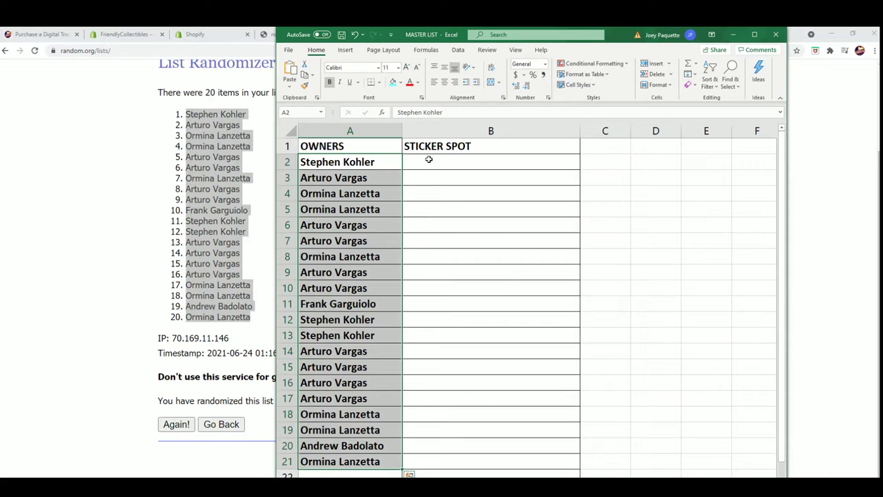
pyautogui.click(425, 158)
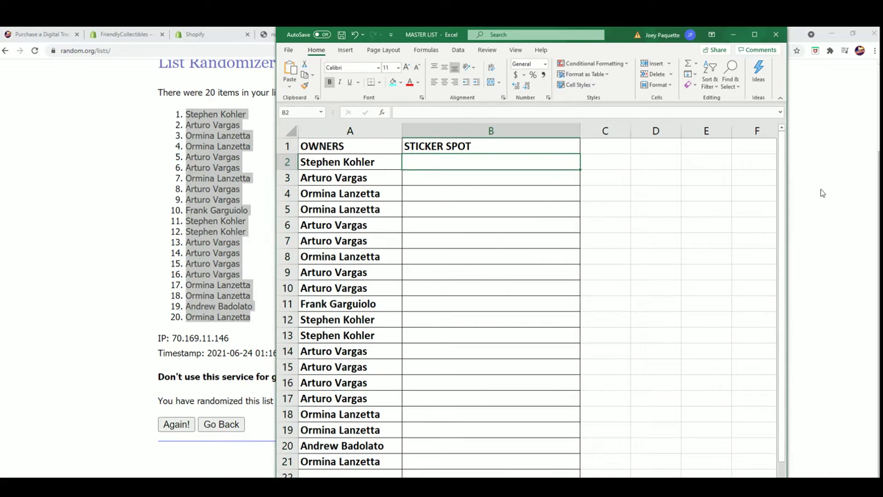
# Copy the 20 Star Wars city names from the notes into a fresh List Randomizer form
pyautogui.click(735, 34)
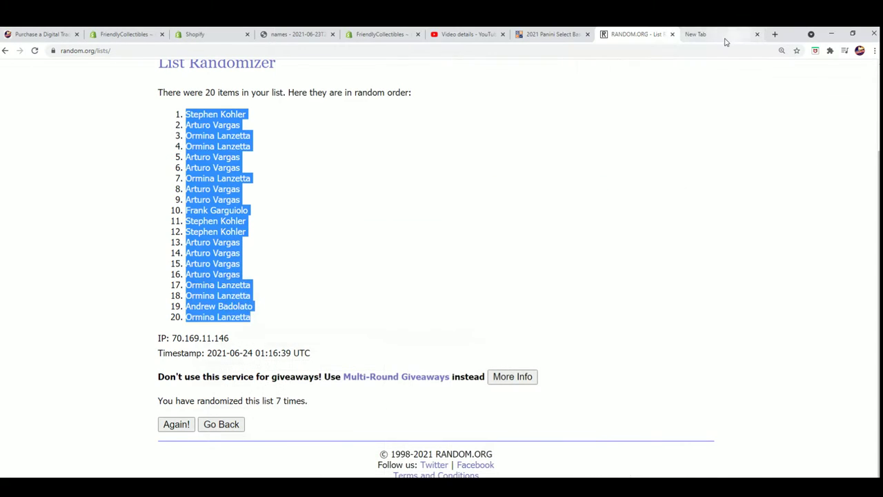
pyautogui.scroll(2, 324, 182)
pyautogui.moveTo(323, 75)
pyautogui.click(336, 94)
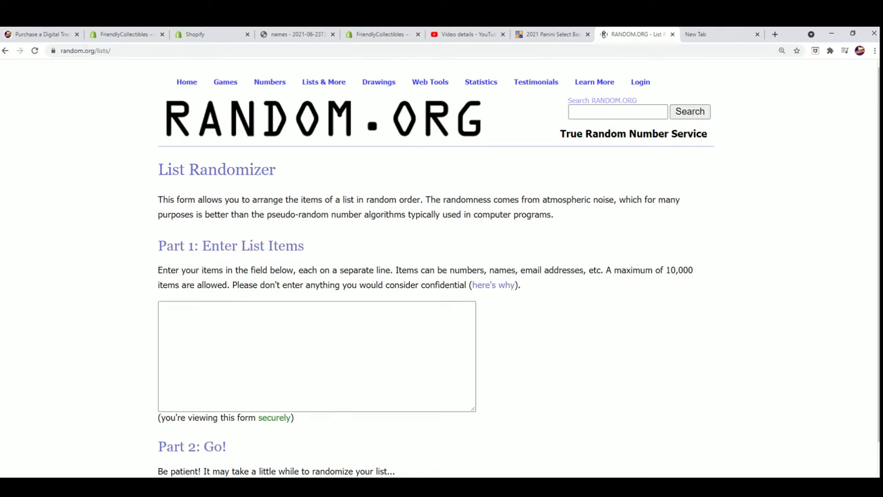
pyautogui.hotkey('alt', 'Tab')
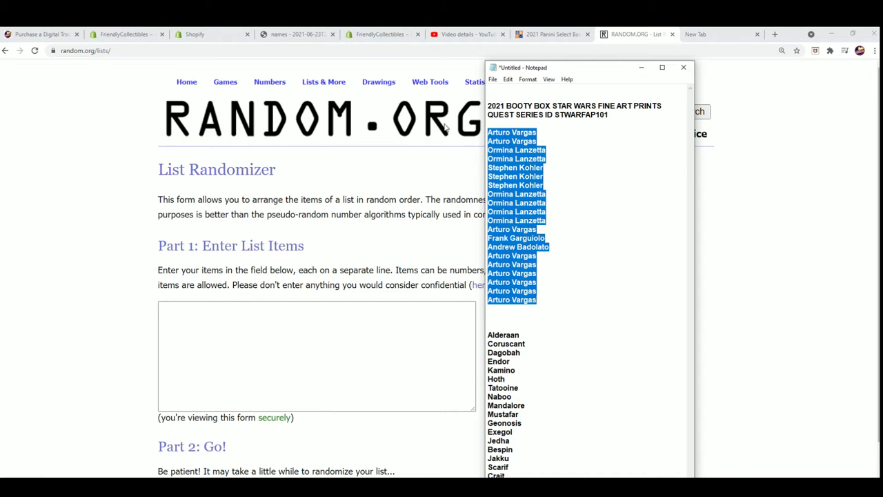
pyautogui.moveTo(570, 63); pyautogui.dragTo(570, 29)
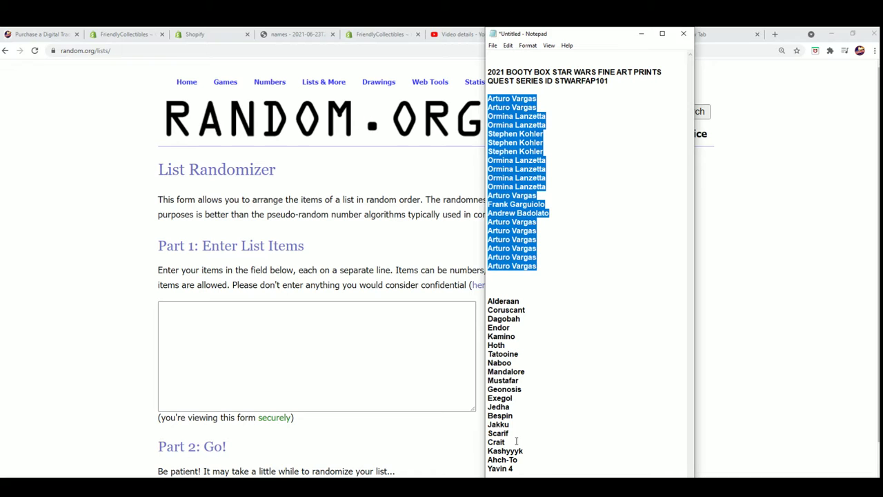
pyautogui.moveTo(524, 474)
pyautogui.mouseDown()
pyautogui.moveTo(488, 391)
pyautogui.moveTo(487, 300)
pyautogui.mouseUp()
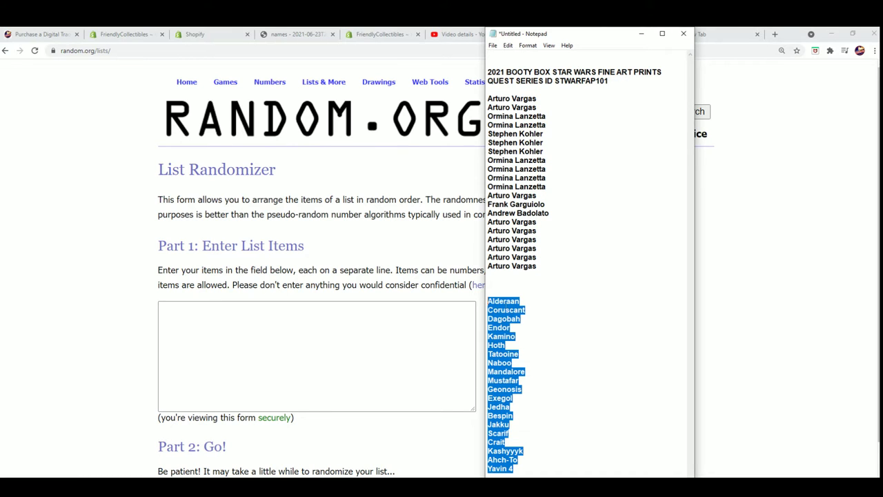
pyautogui.rightClick(505, 302)
pyautogui.click(525, 332)
pyautogui.click(208, 321)
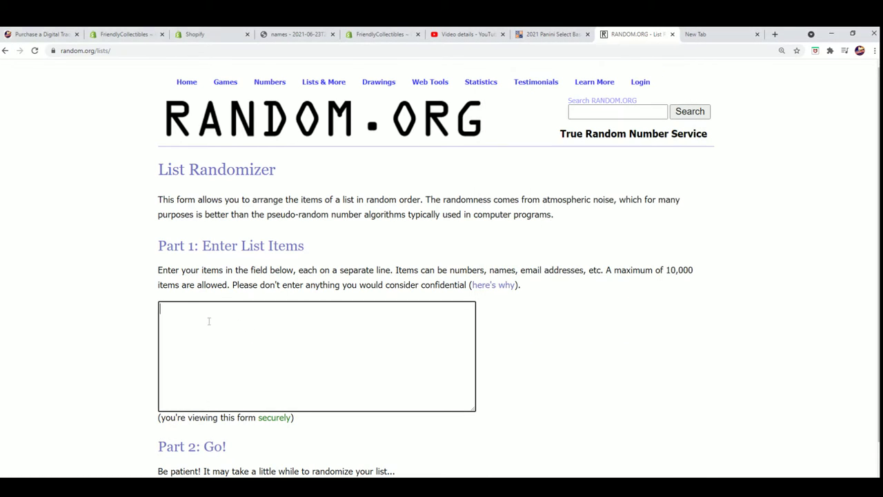
pyautogui.rightClick(208, 321)
pyautogui.click(249, 396)
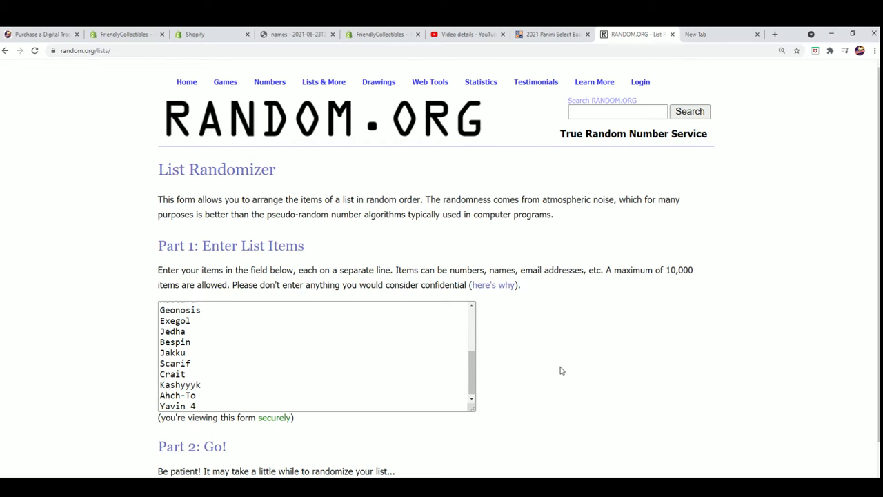
# Randomize the city list seven times
pyautogui.scroll(-1, 560, 370)
pyautogui.click(188, 424)
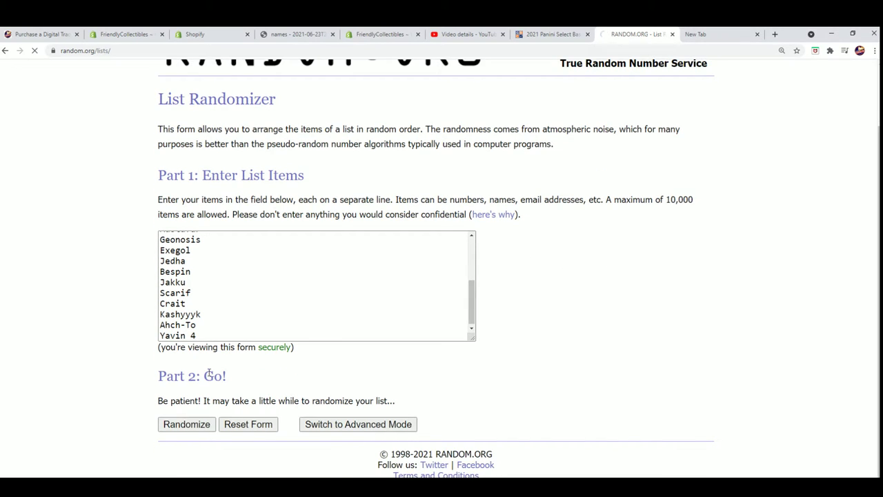
pyautogui.scroll(-1, 197, 389)
pyautogui.click(178, 424)
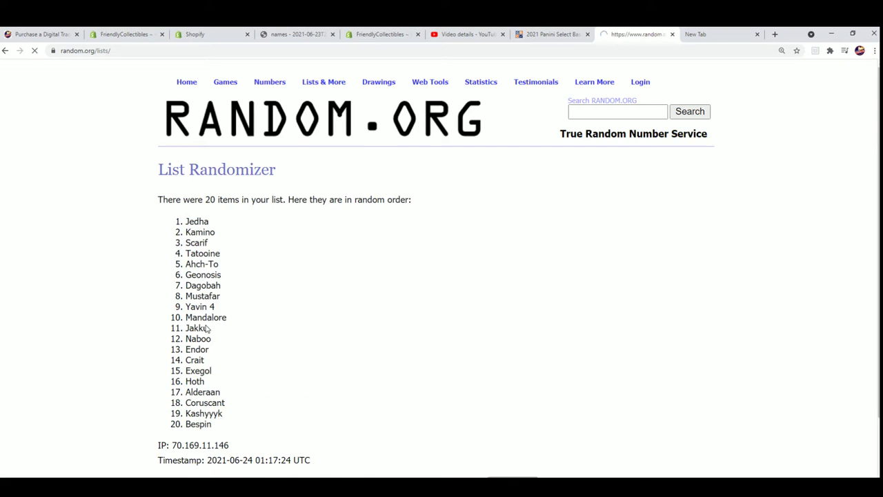
pyautogui.scroll(-2, 240, 331)
pyautogui.click(168, 425)
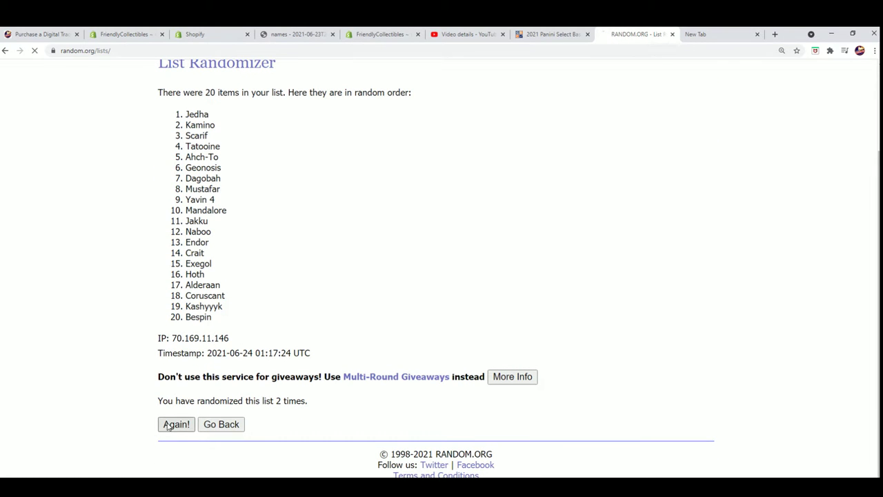
pyautogui.click(174, 423)
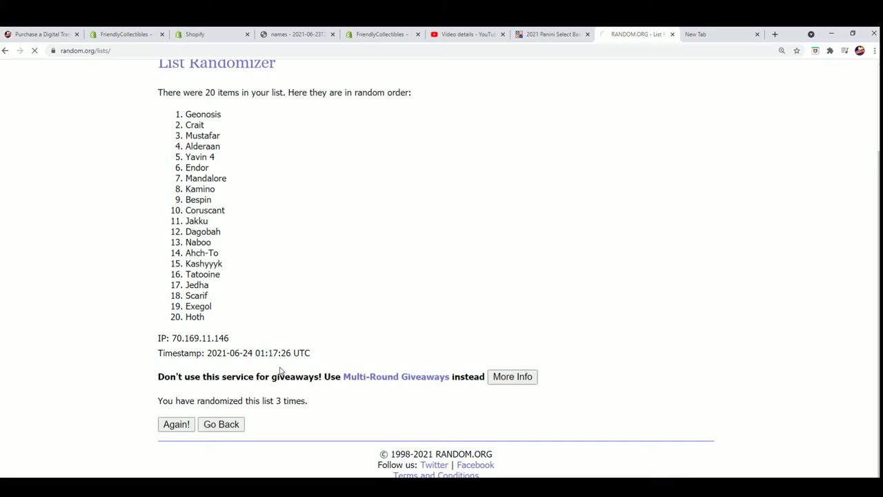
pyautogui.scroll(-2, 272, 390)
pyautogui.click(177, 423)
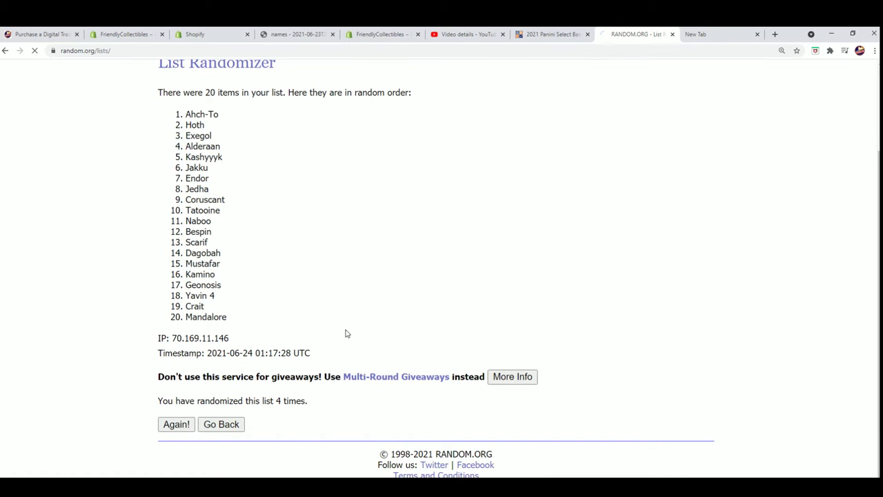
pyautogui.scroll(-2, 331, 333)
pyautogui.click(173, 425)
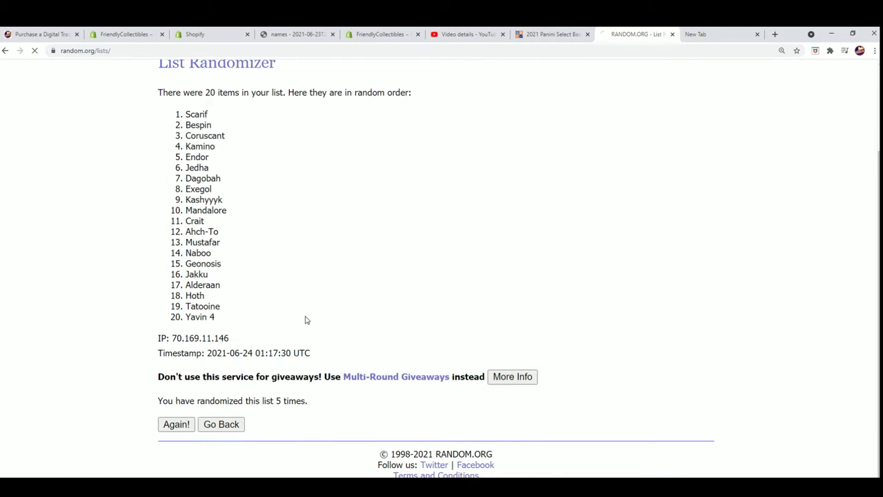
pyautogui.scroll(-2, 307, 357)
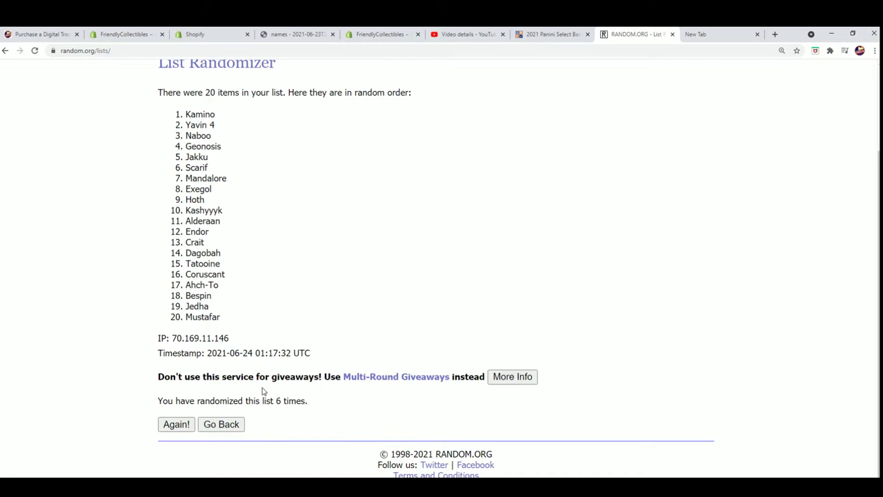
pyautogui.click(182, 422)
pyautogui.scroll(-2, 176, 159)
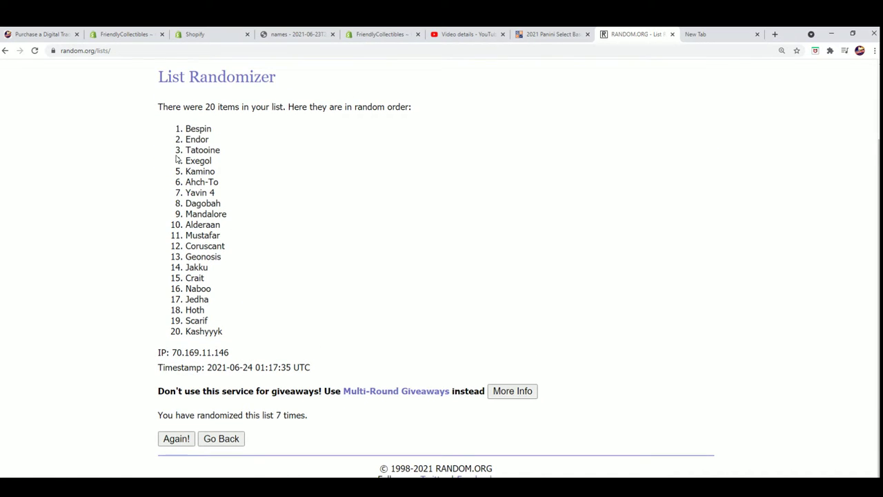
# Copy the final shuffled city order, which starts Bespin, Endor, Tatooine
pyautogui.moveTo(184, 128)
pyautogui.mouseDown()
pyautogui.moveTo(225, 238)
pyautogui.moveTo(232, 337)
pyautogui.mouseUp()
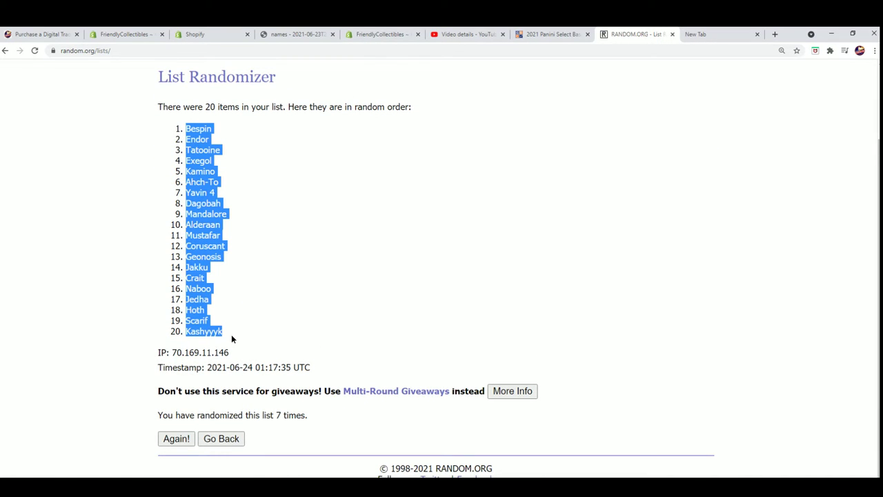
pyautogui.rightClick(193, 174)
pyautogui.click(207, 184)
pyautogui.hotkey('alt', 'Tab')
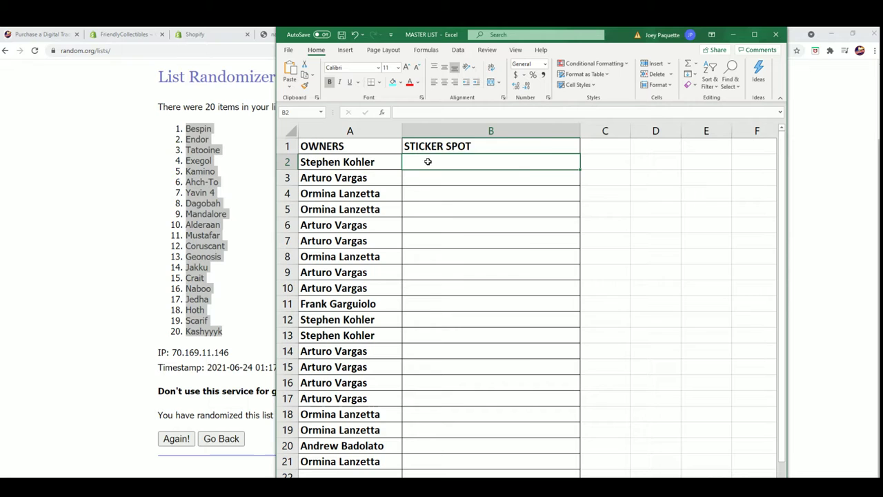
# Paste the shuffled cities as plain text into STICKER SPOT from B2, then select column A
pyautogui.rightClick(428, 163)
pyautogui.click(456, 225)
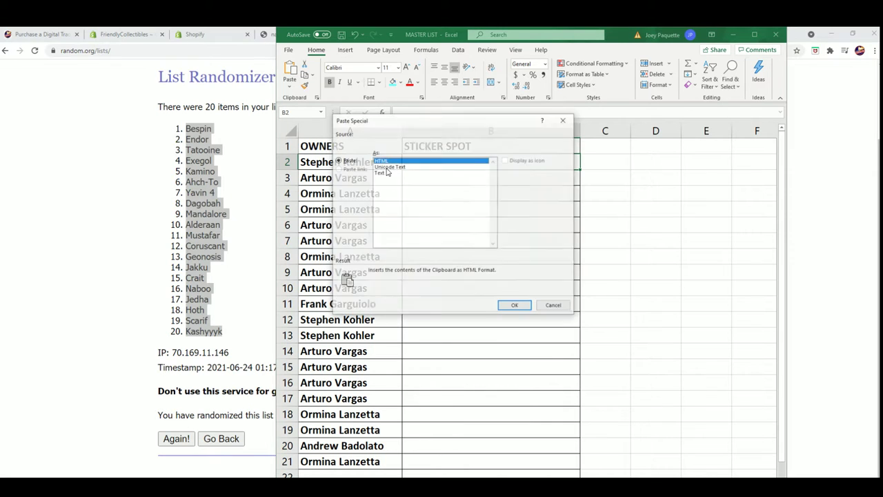
pyautogui.click(383, 172)
pyautogui.click(511, 306)
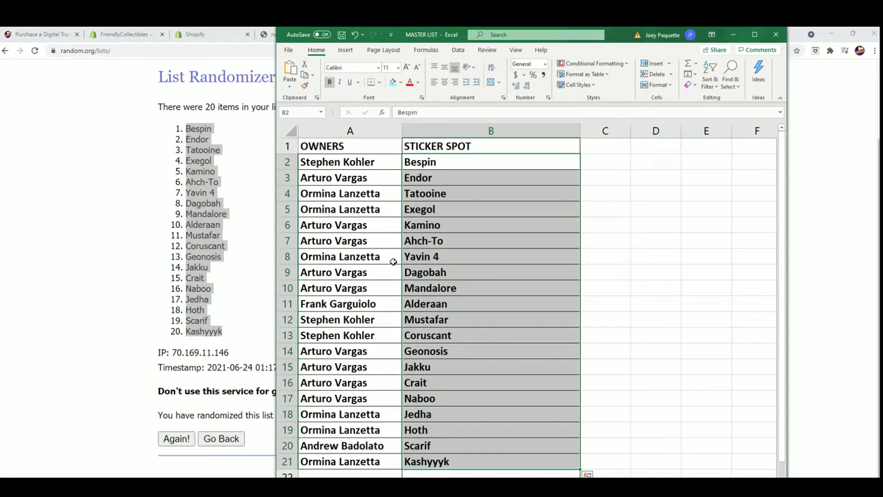
pyautogui.click(378, 133)
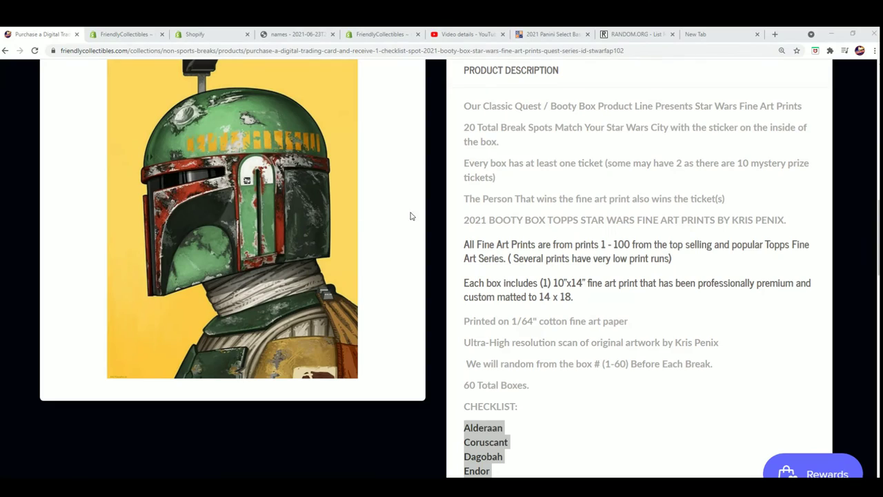
# Highlight the ticket-winner sentence and the prints 1 - 100 note in the product description
pyautogui.moveTo(464, 199); pyautogui.dragTo(734, 192)
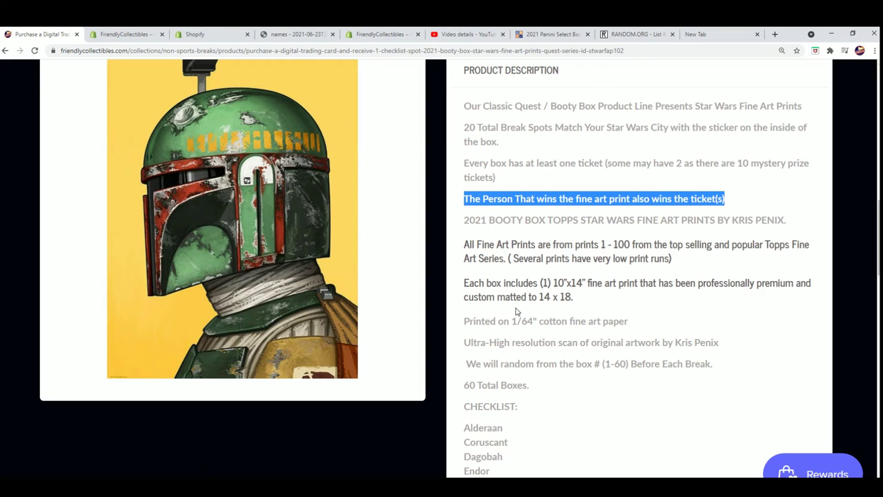
pyautogui.moveTo(465, 246); pyautogui.dragTo(633, 246)
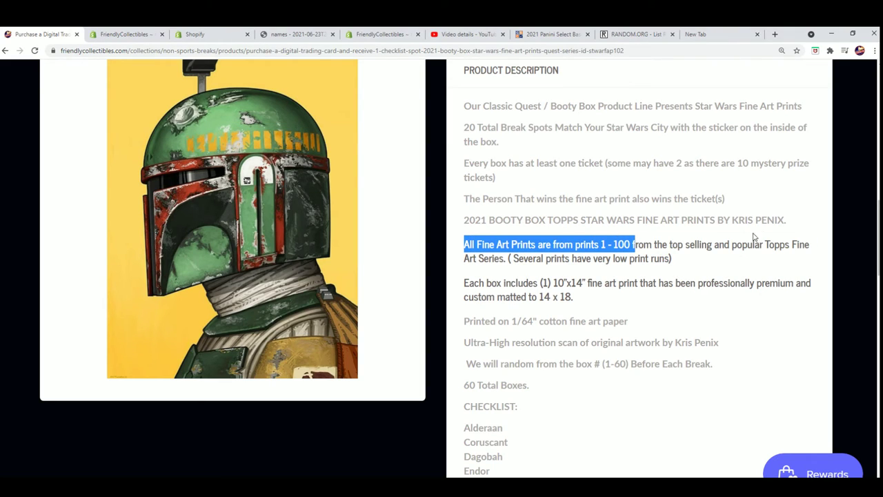